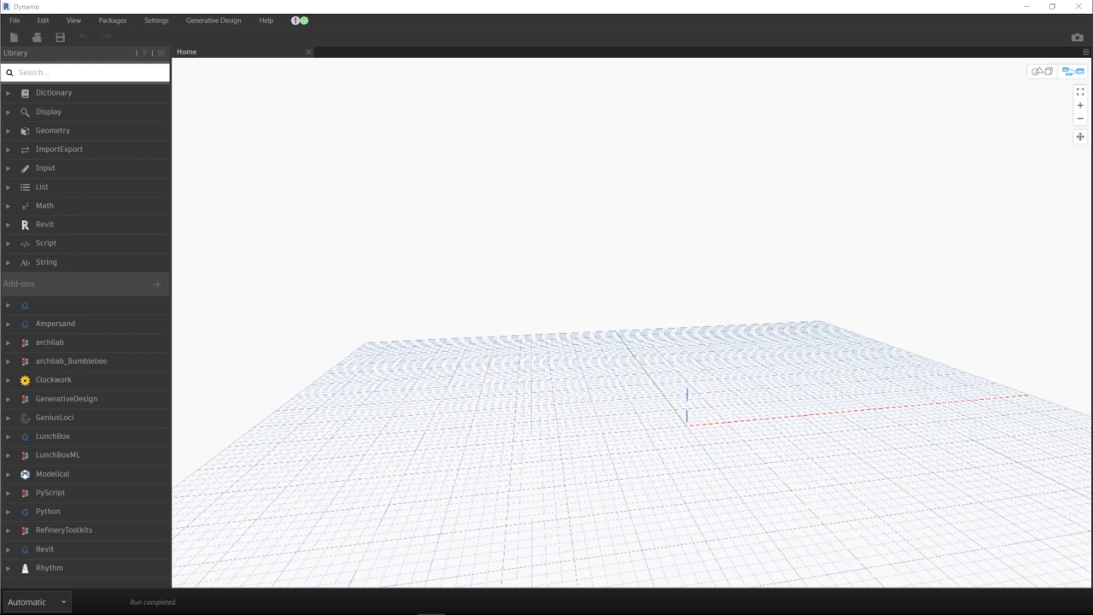
Step: Browse the Open dialog to Documents > AEC Generative Design and list its .dyn sample graphs
left_click(36, 37)
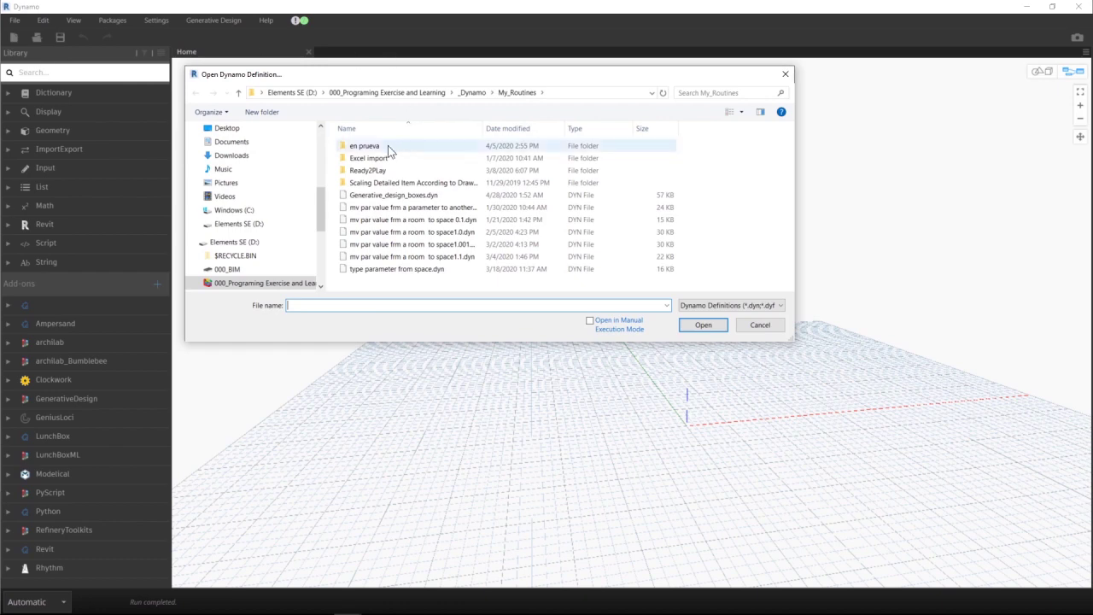
left_click(260, 146)
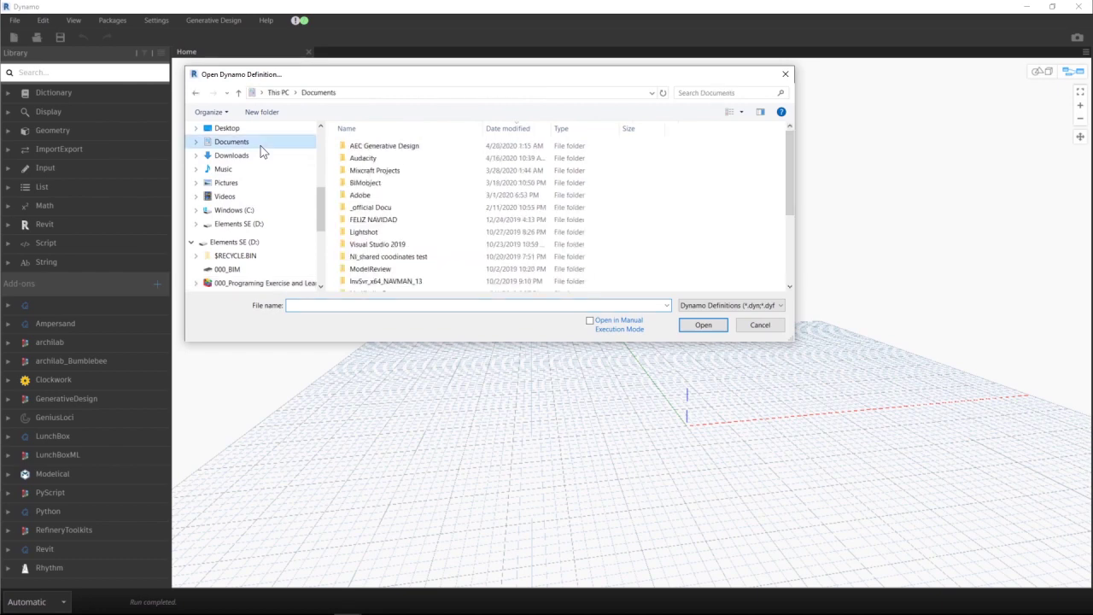
double_click(354, 147)
scroll(436, 261, "down", 2)
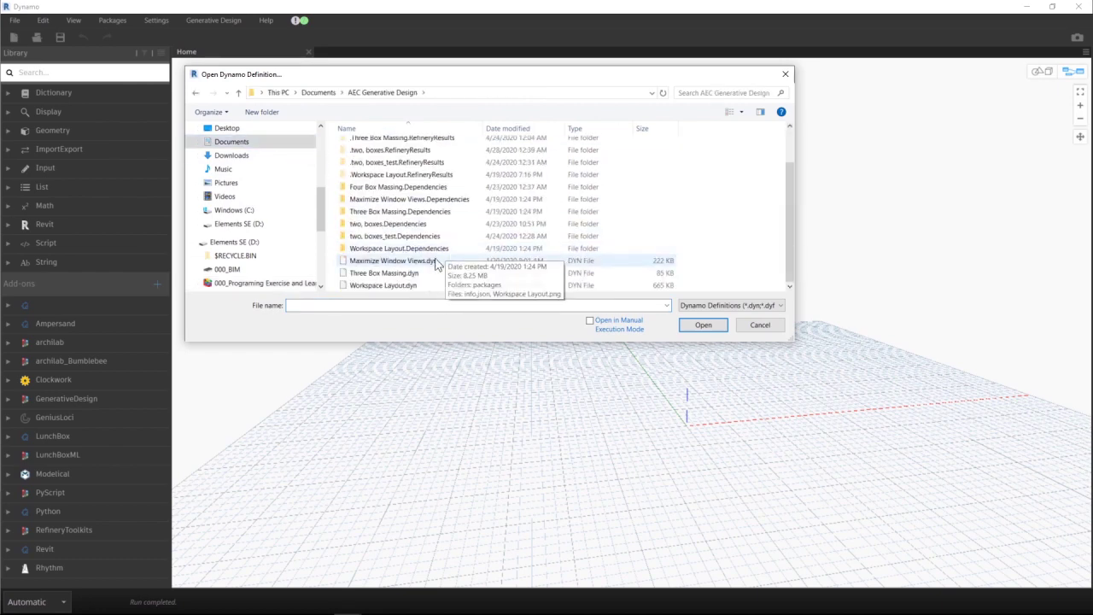
Step: Open Three Box Massing.dyn, center the Input: Changeable variables sliders, and select the Box 1 height node
double_click(396, 275)
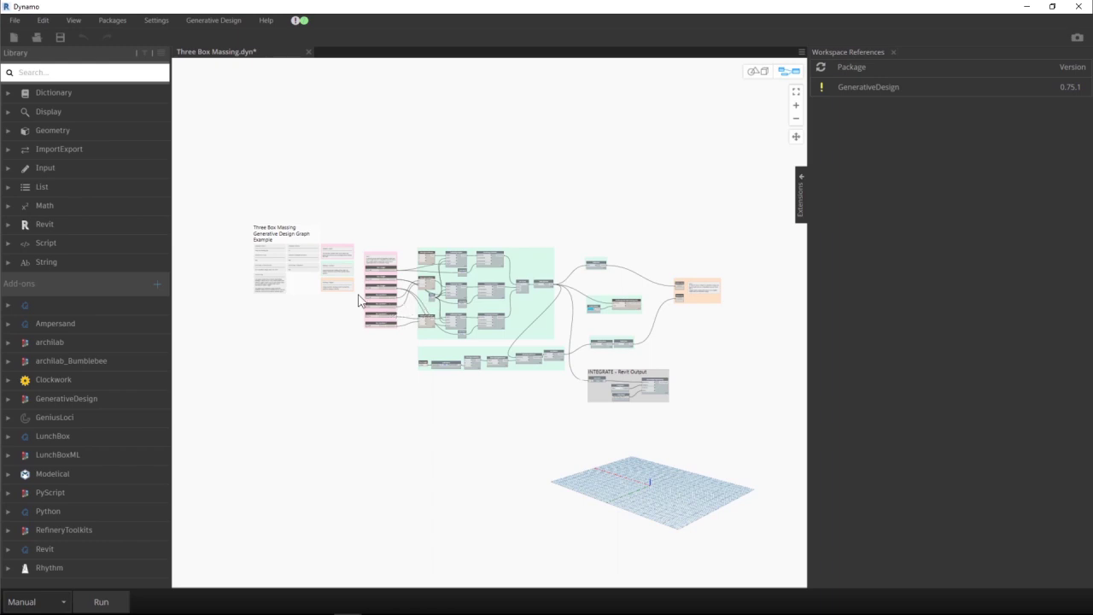
scroll(320, 273, "up", 5)
middle_click_drag(456, 322, 529, 358)
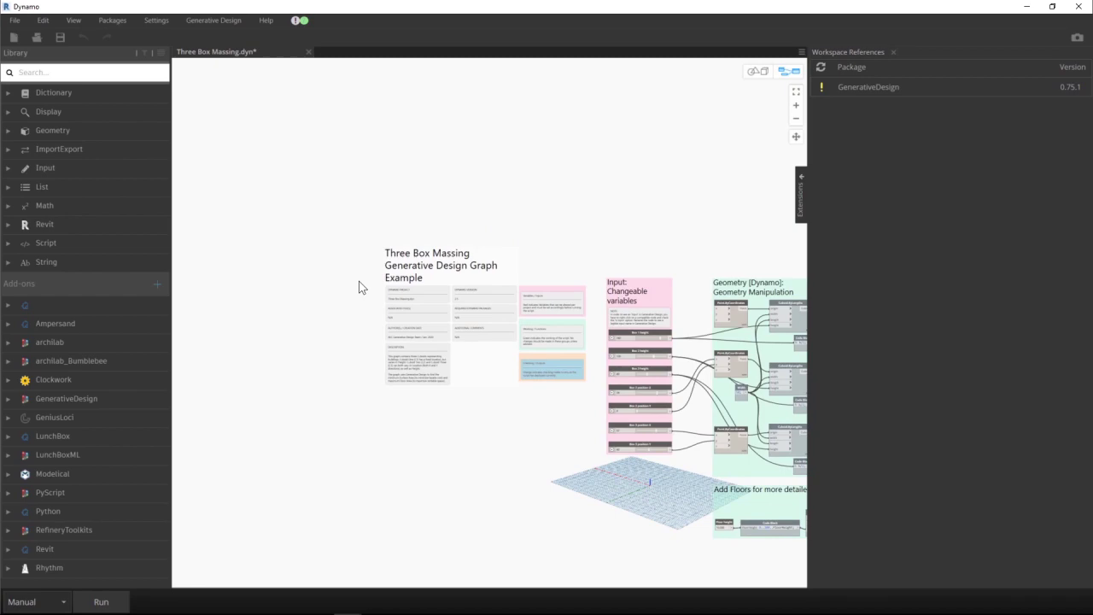
scroll(361, 285, "up", 3)
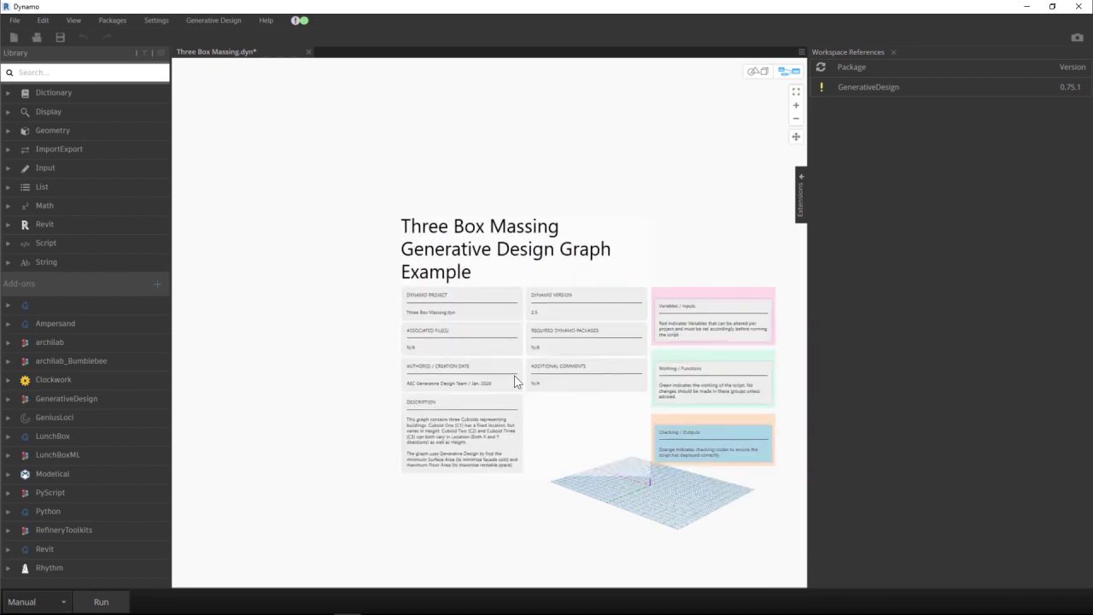
middle_click_drag(529, 439, 341, 411)
scroll(341, 411, "up", 1)
middle_click_drag(491, 370, 344, 310)
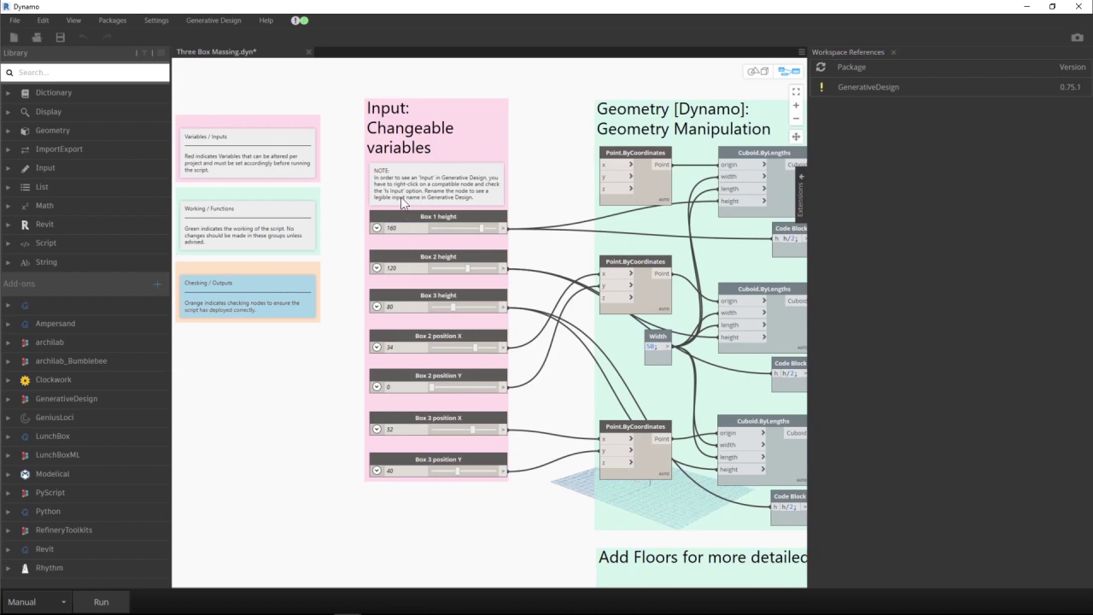
scroll(418, 208, "up", 1)
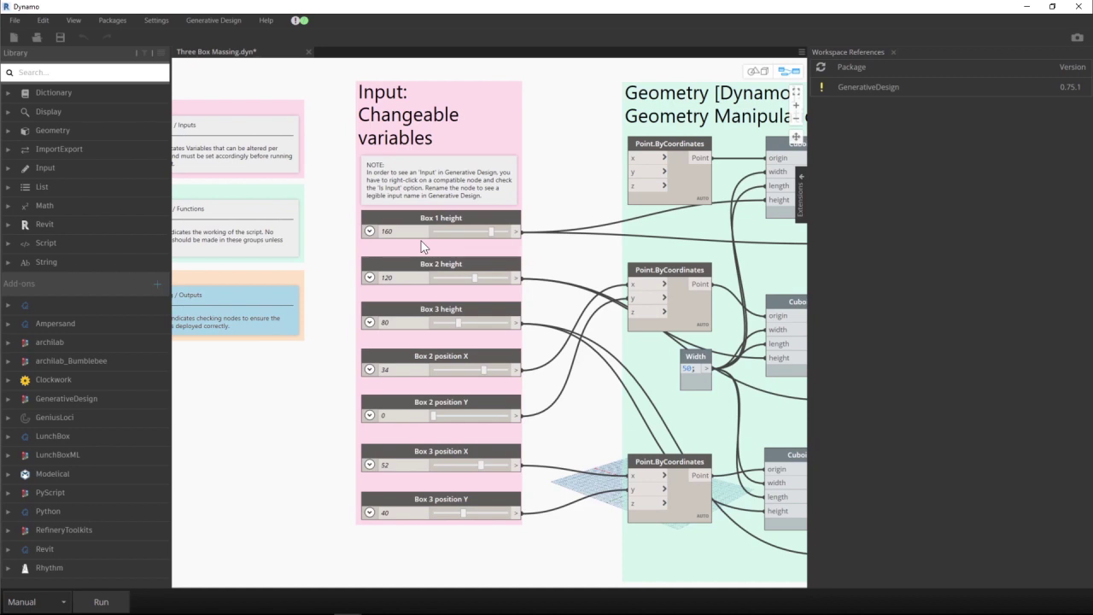
mouse_move(421, 218)
left_mouse_down()
mouse_move(422, 208)
mouse_move(422, 219)
left_mouse_up()
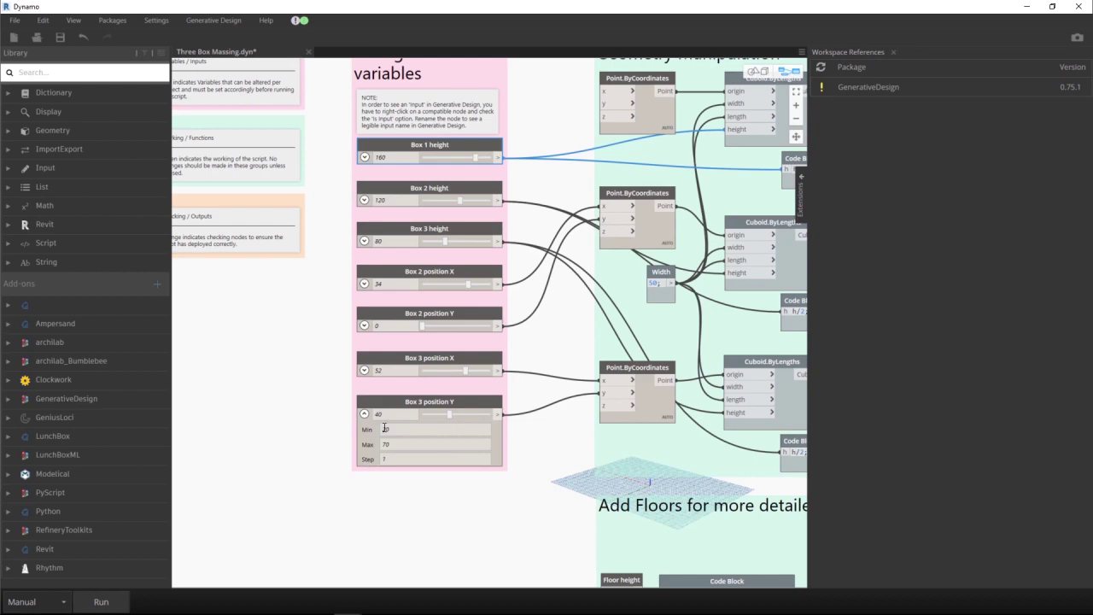
Step: Pan and zoom across the graph to review the Floor Area output and INTEGRATE - Revit Output groups
scroll(384, 427, "down", 6)
middle_click_drag(488, 456, 411, 443)
scroll(575, 373, "up", 5)
middle_click_drag(618, 431, 562, 414)
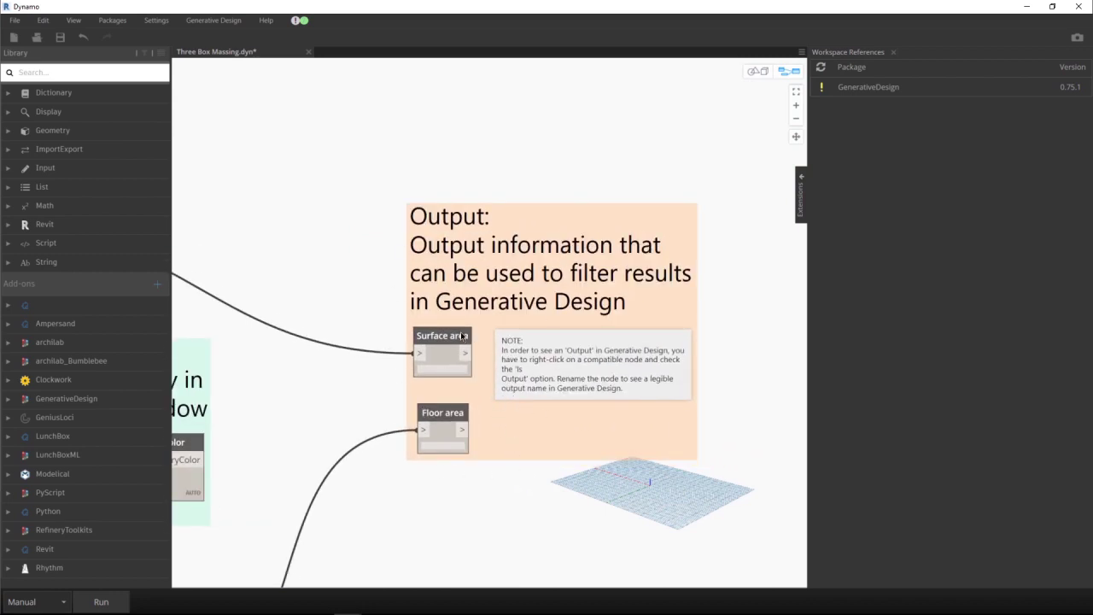
scroll(490, 478, "down", 1)
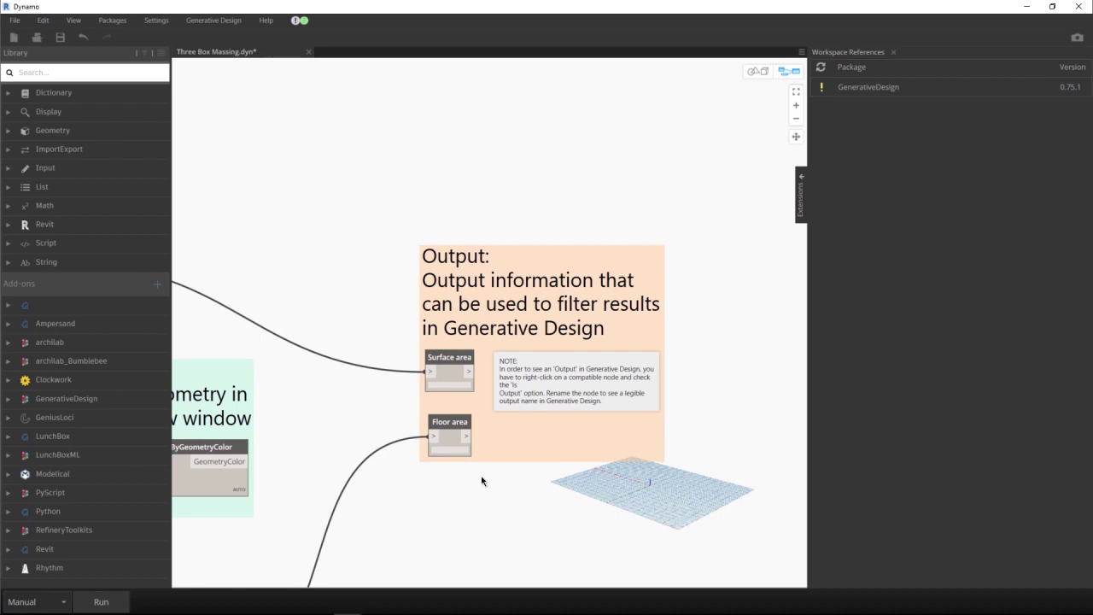
scroll(437, 476, "down", 3)
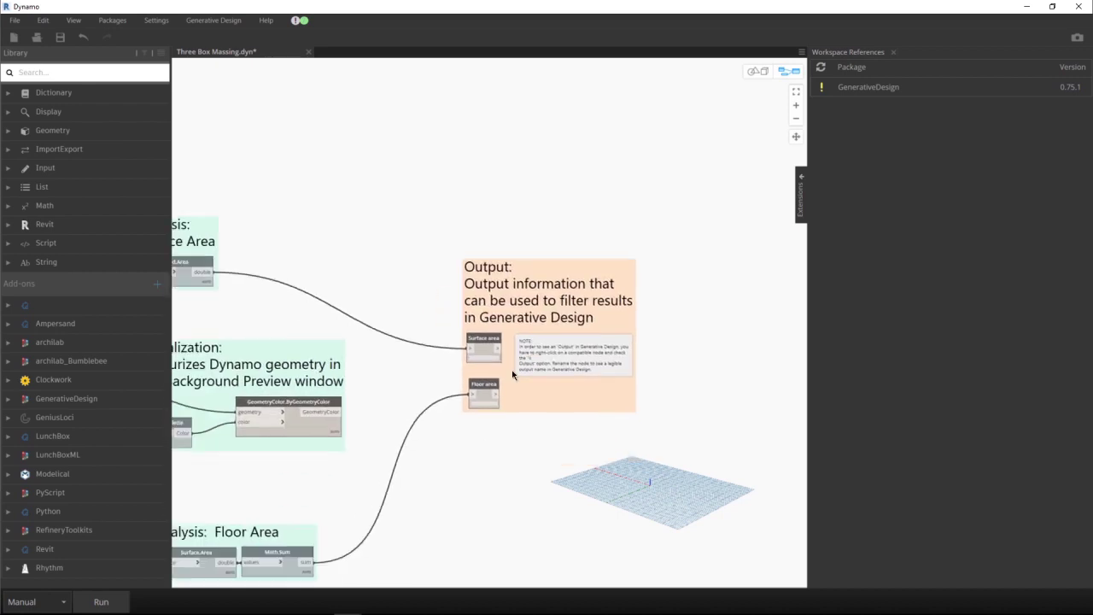
scroll(513, 374, "down", 4)
scroll(368, 547, "up", 3)
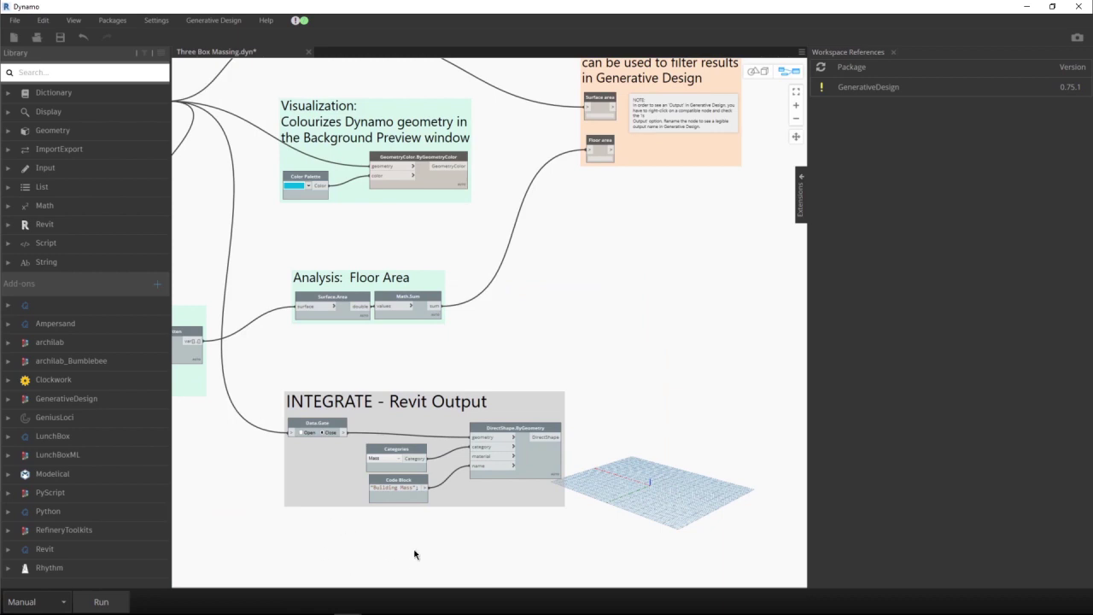
scroll(334, 523, "up", 1)
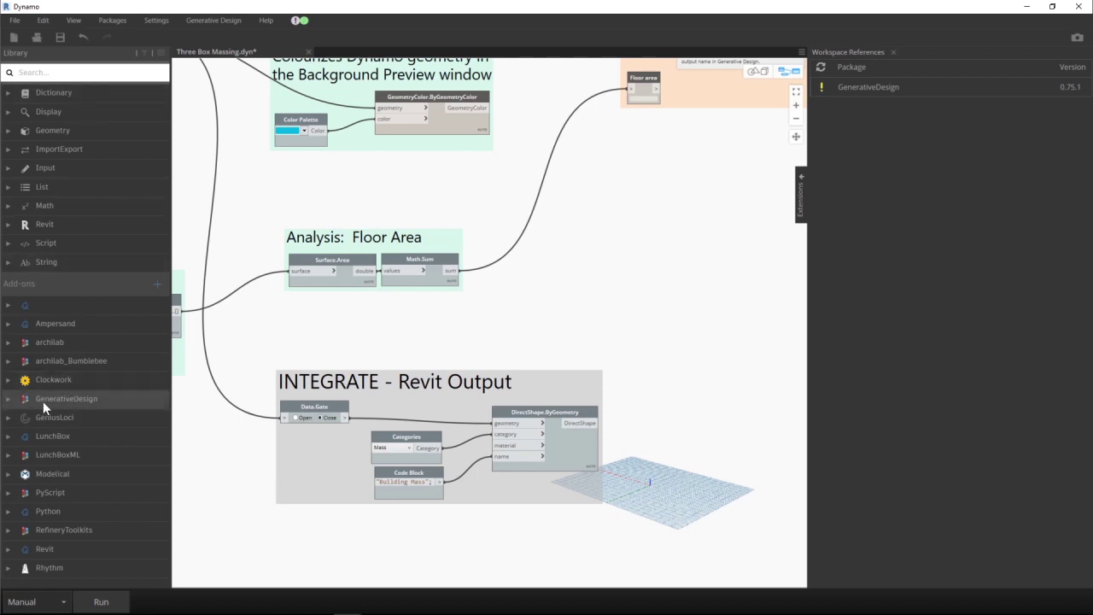
Step: Open Generative_design_boxes.dyn from recent files, saving changes to the current graph
left_click(15, 19)
mouse_move(94, 61)
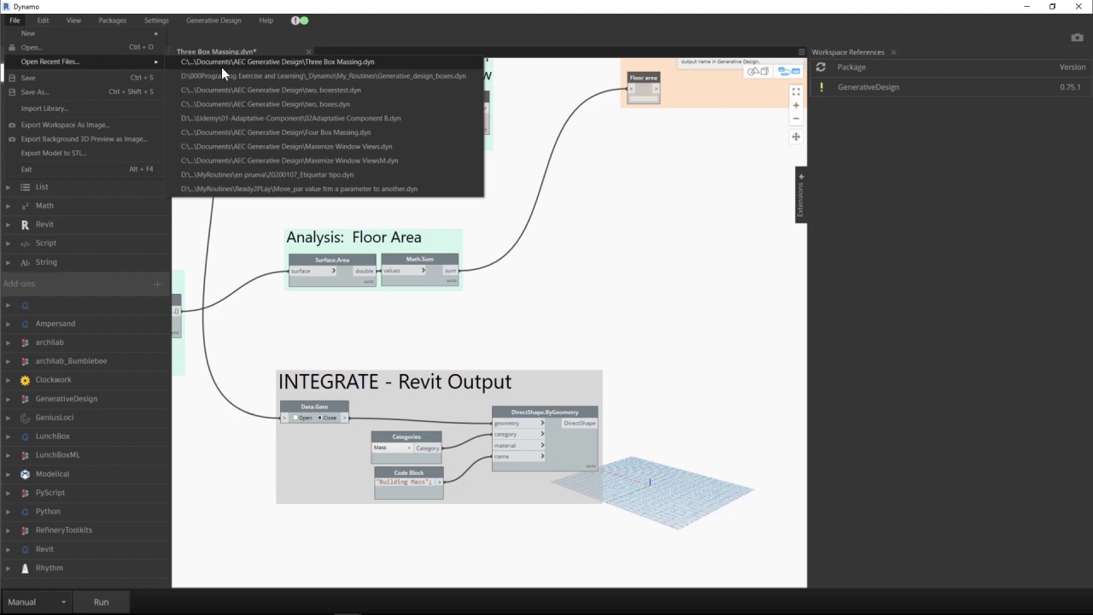
left_click(236, 76)
left_click(517, 346)
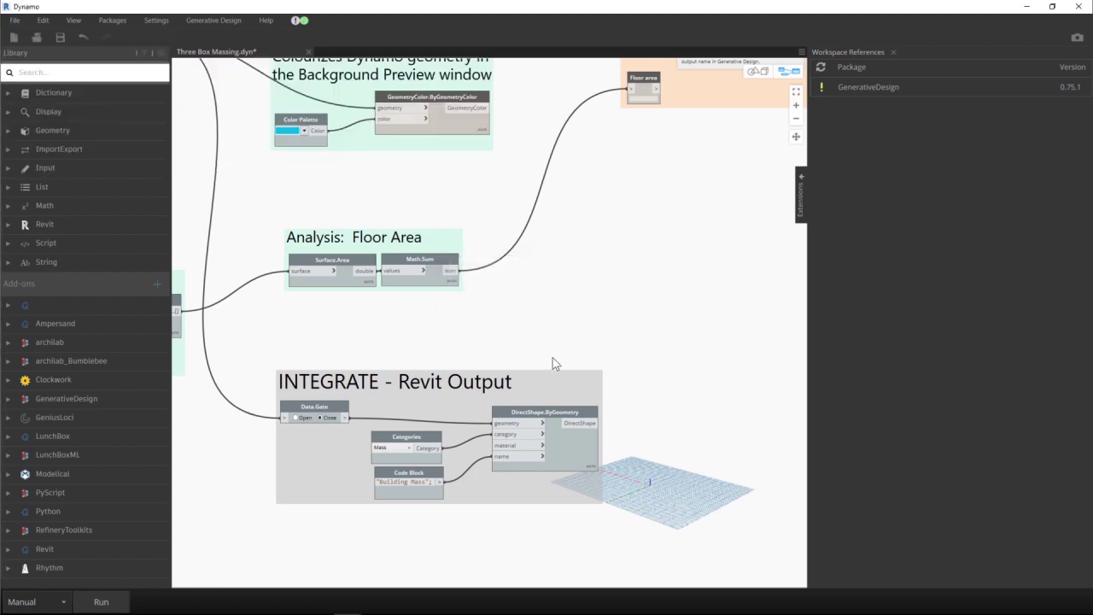
Step: Pan and zoom to review the two-box graph's box1 group
scroll(542, 359, "down", 5)
scroll(532, 358, "up", 2)
middle_click_drag(444, 359, 429, 365)
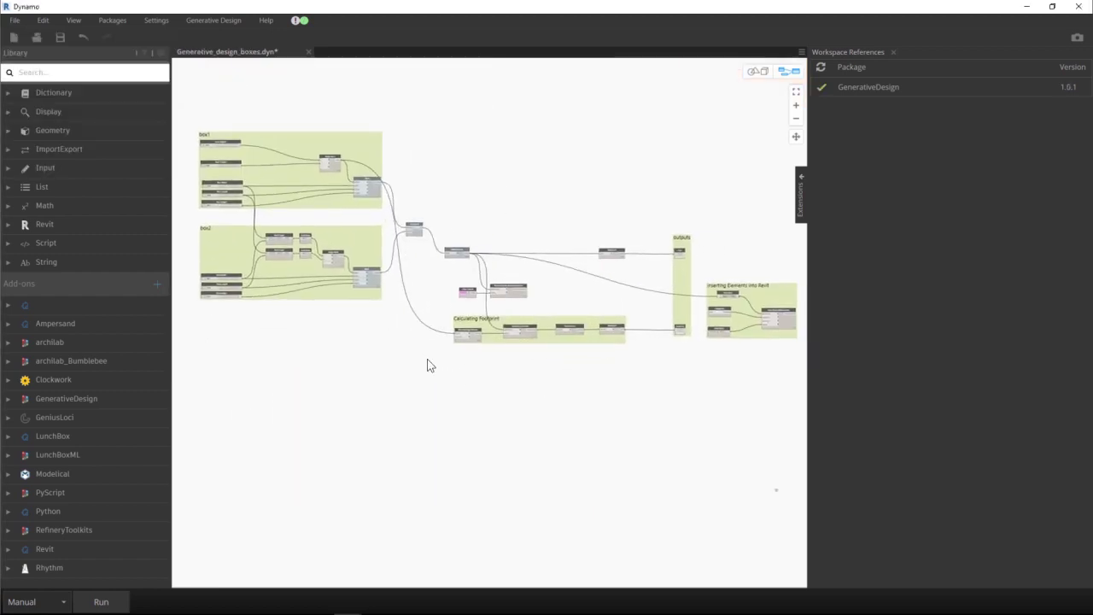
scroll(424, 364, "down", 1)
middle_click_drag(272, 241, 368, 266)
scroll(388, 246, "up", 5)
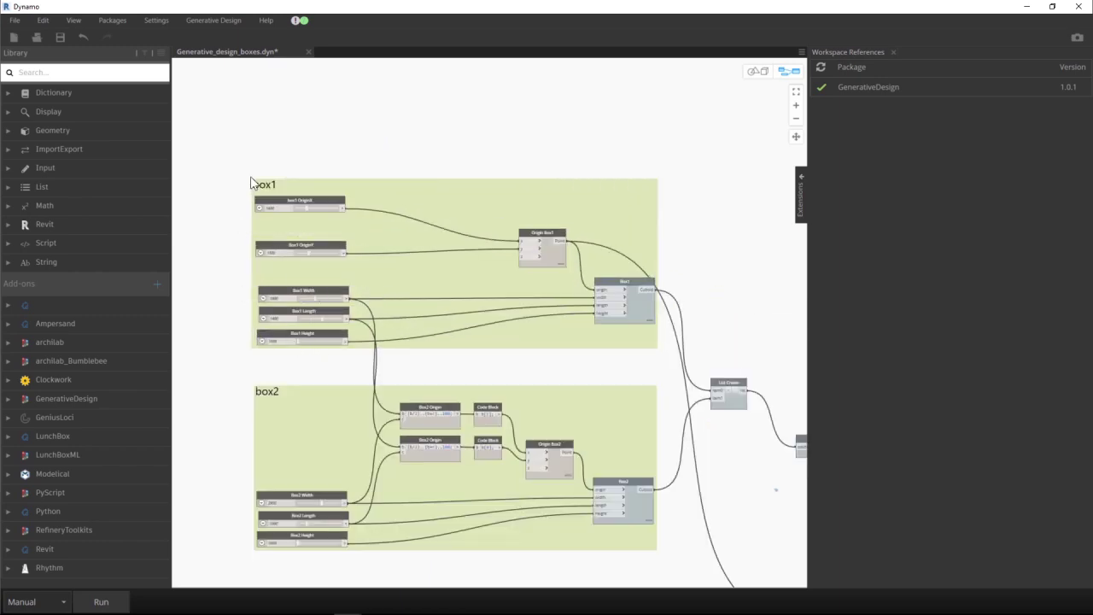
scroll(489, 381, "up", 1)
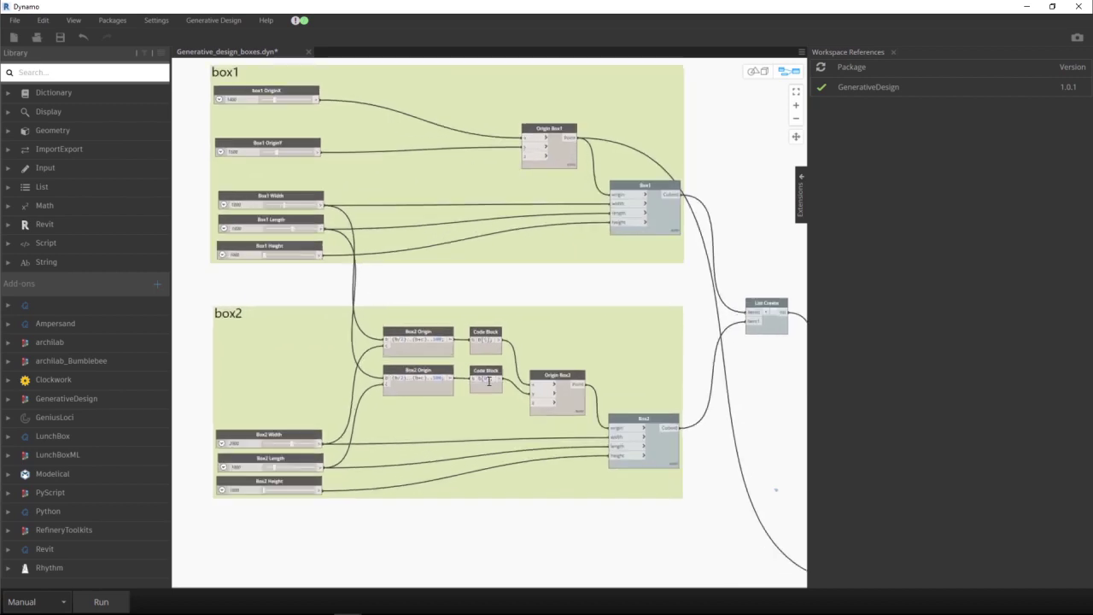
scroll(482, 392, "up", 2)
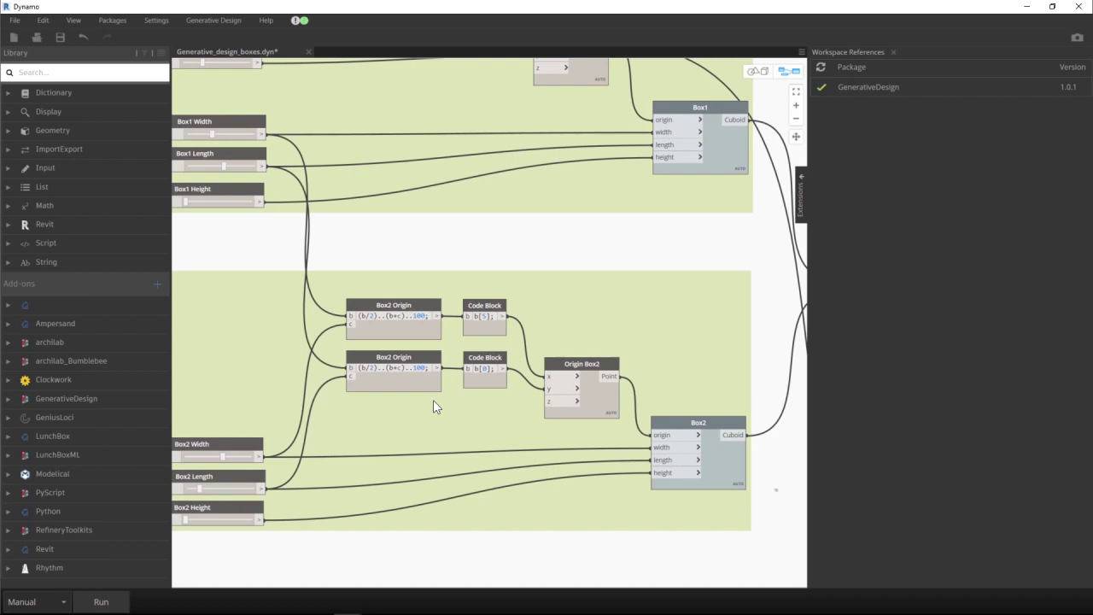
scroll(433, 400, "down", 5)
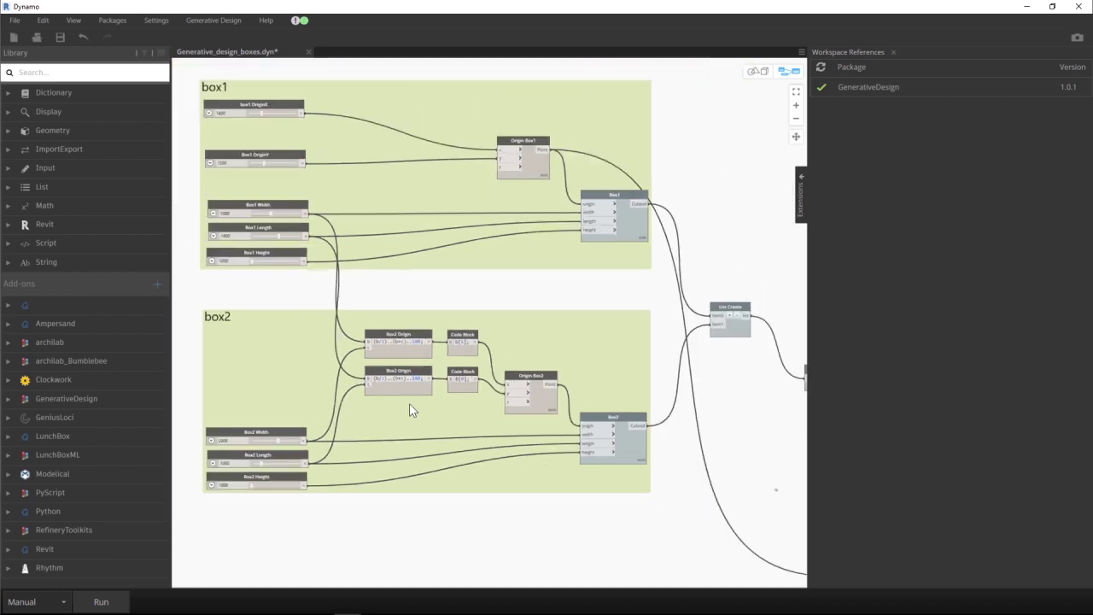
scroll(491, 406, "up", 5)
scroll(509, 462, "up", 3)
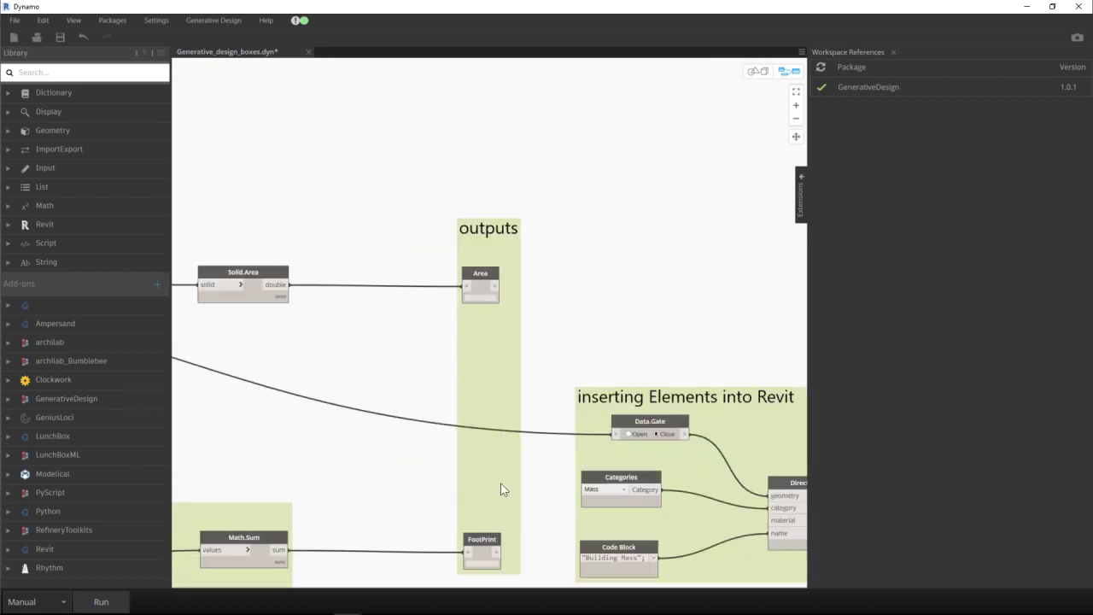
scroll(465, 432, "down", 5)
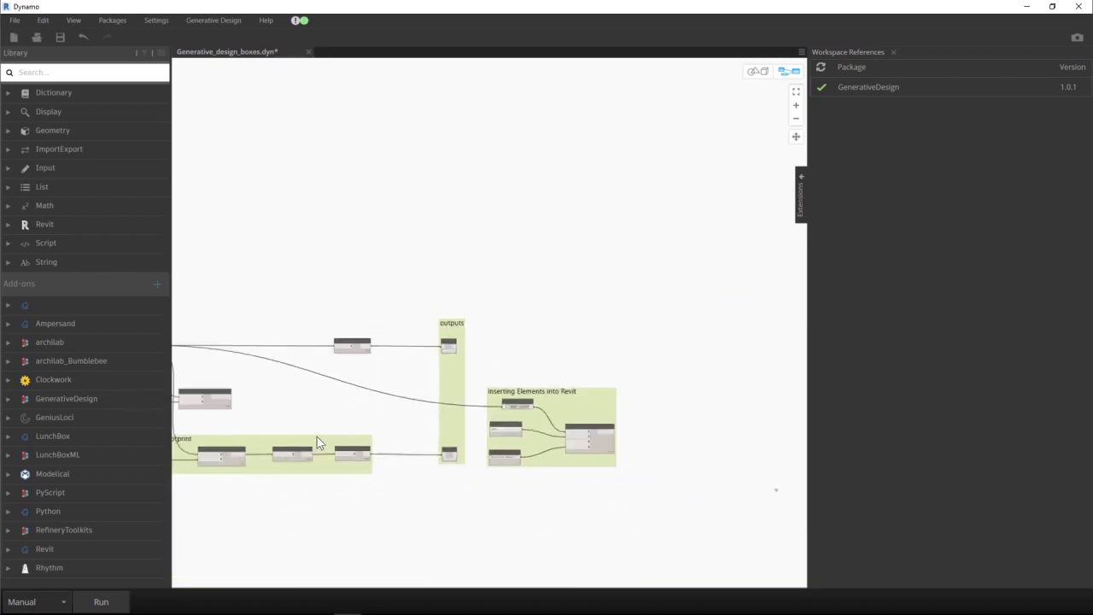
Step: Review the Solid.ByUnion, colour and Calculating Footprint nodes, then open Export for Generative Design
middle_click_drag(316, 436, 499, 417)
middle_click_drag(641, 424, 434, 419)
scroll(586, 332, "up", 2)
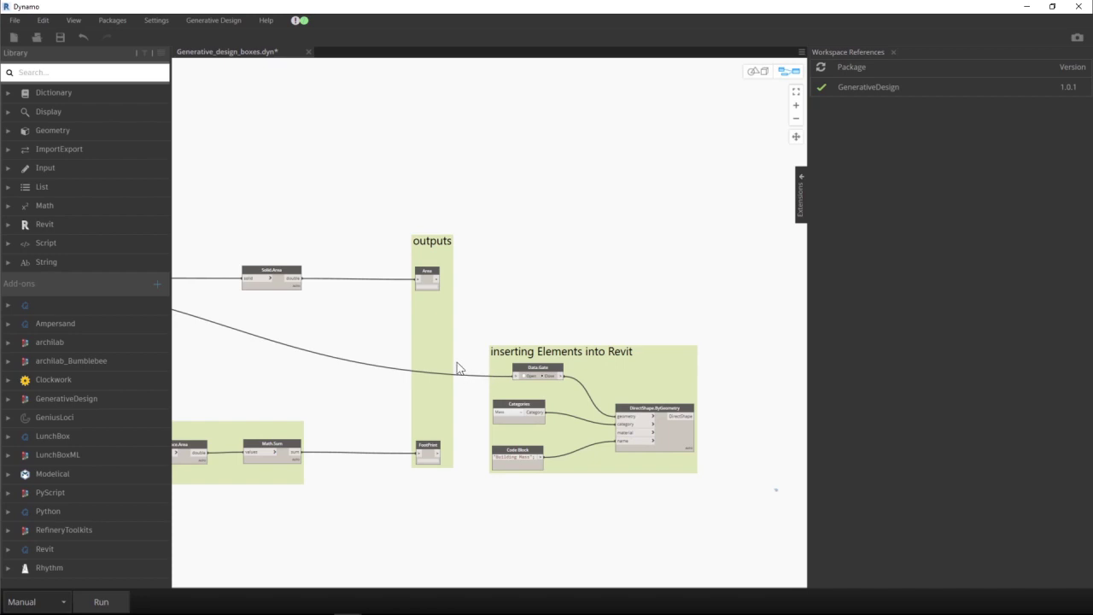
scroll(557, 394, "down", 2)
middle_click_drag(205, 392, 351, 400)
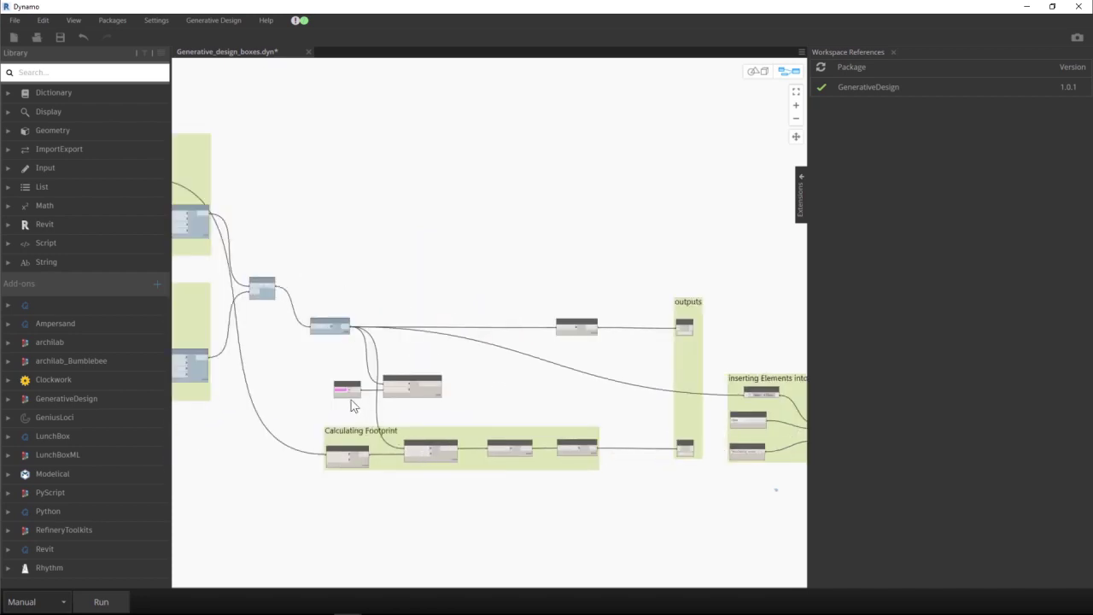
scroll(351, 400, "up", 4)
middle_click_drag(337, 350, 443, 357)
scroll(443, 357, "down", 1)
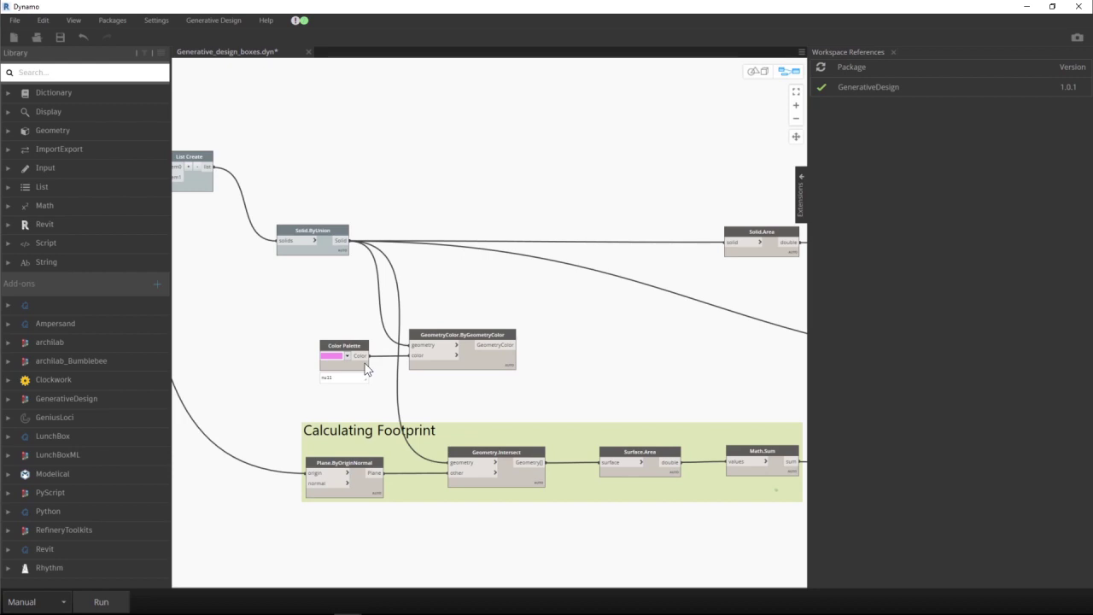
scroll(366, 369, "down", 3)
left_click(213, 20)
left_click(205, 32)
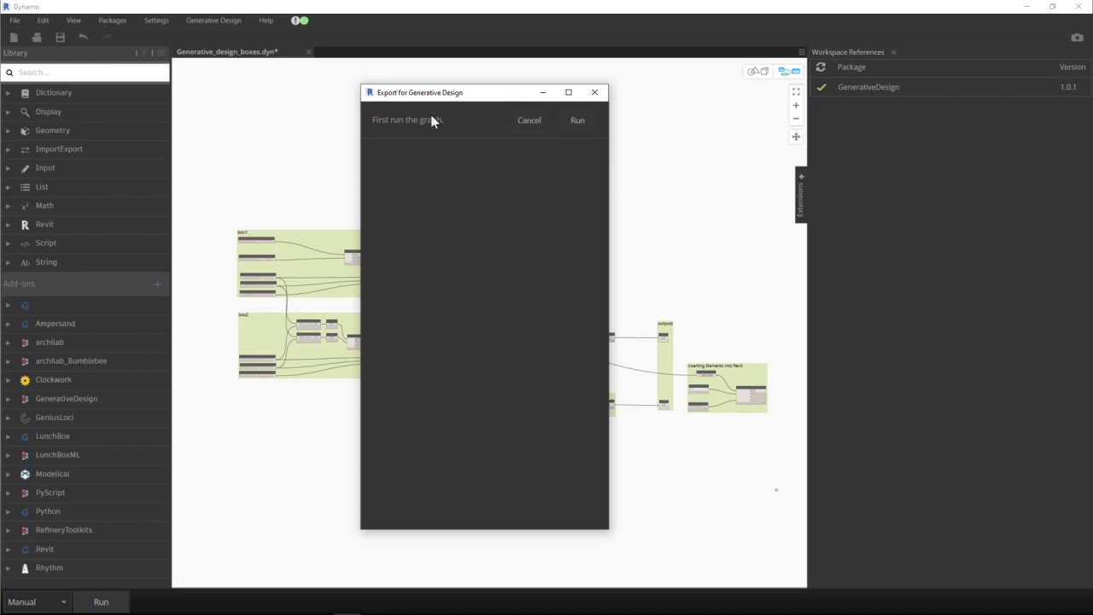
left_click_drag(491, 95, 498, 89)
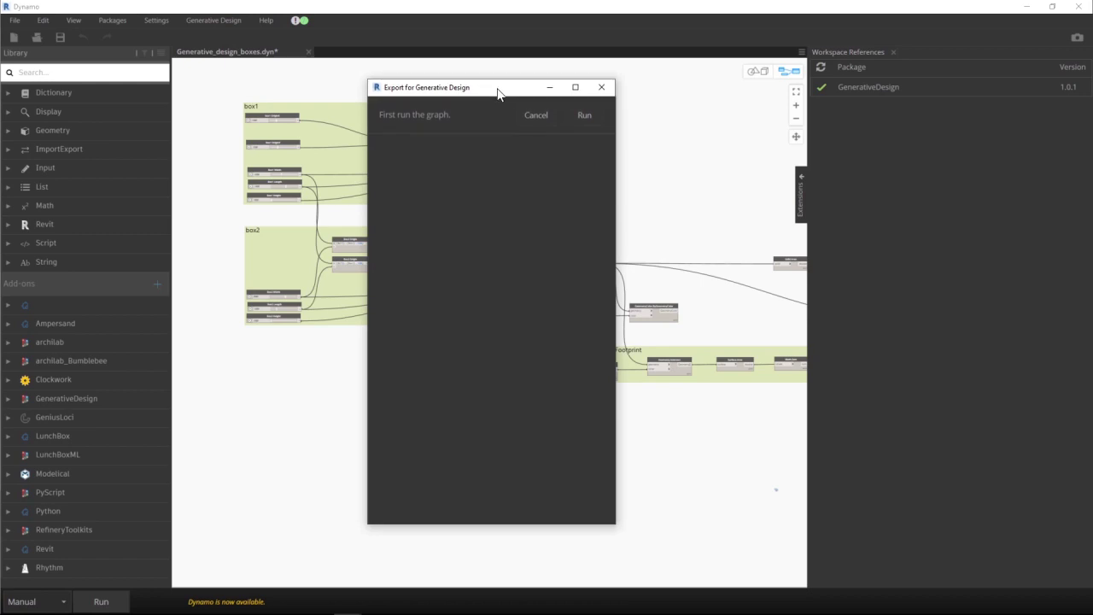
Step: Run the graph for export and choose the pink box image as its thumbnail
left_click(585, 116)
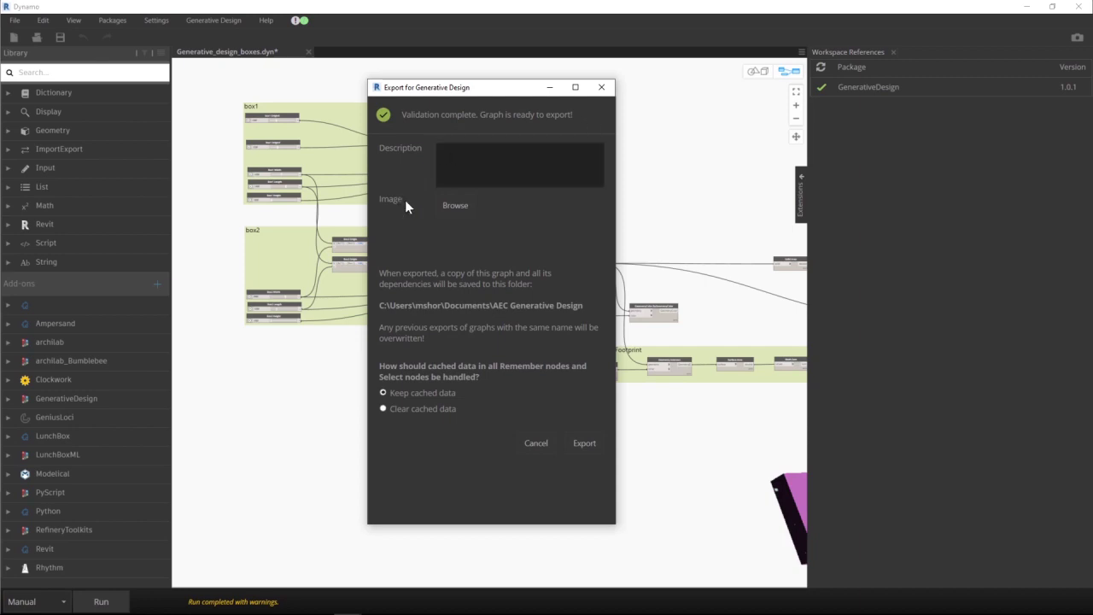
left_click(454, 205)
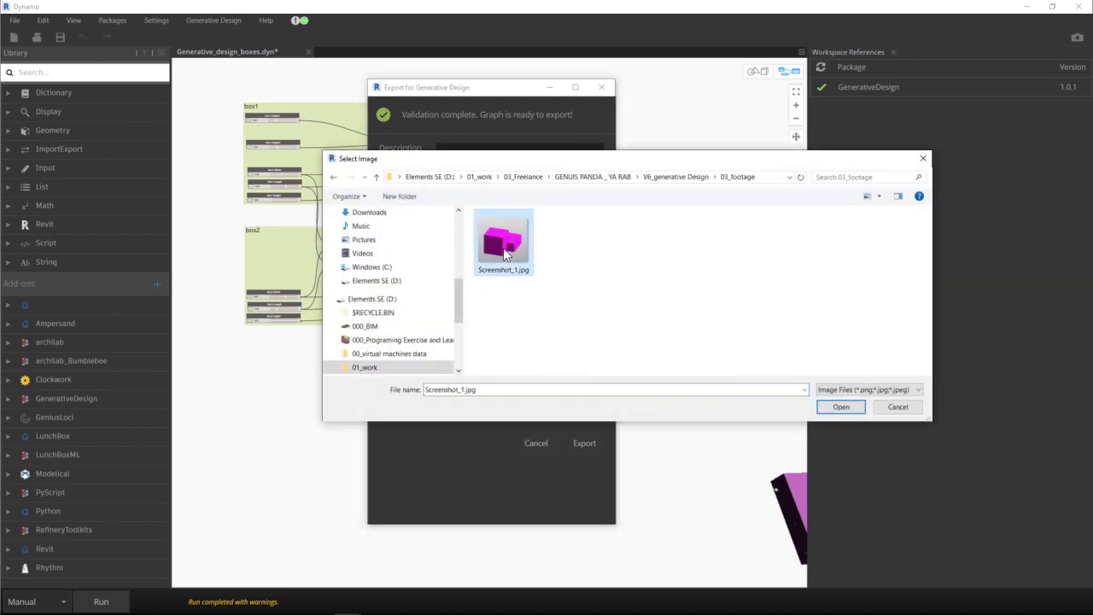
double_click(490, 244)
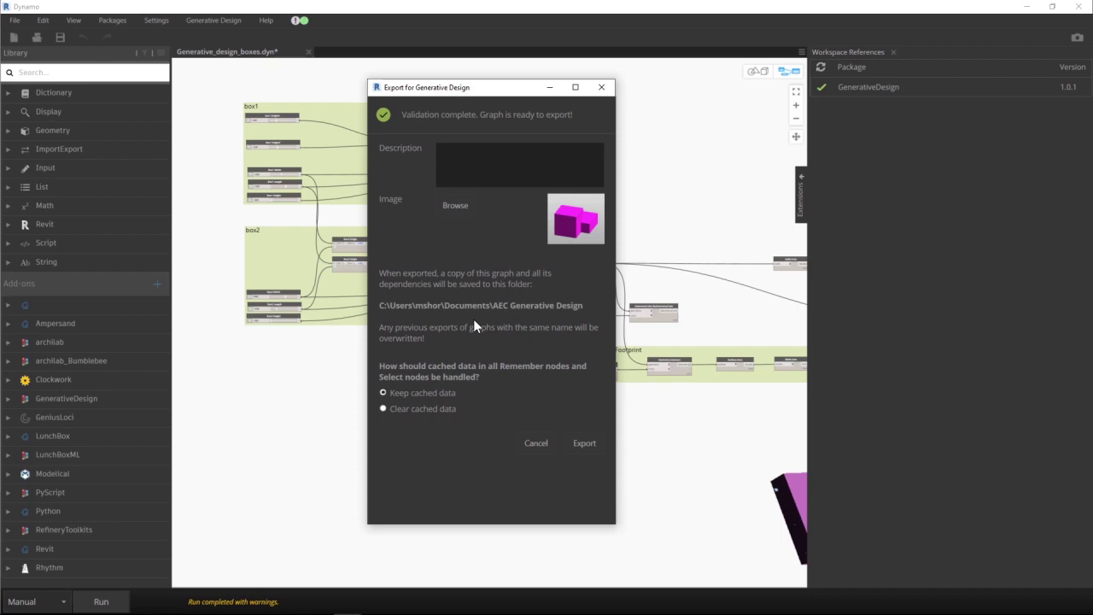
Step: Add the description 'this is a test study', clear cached data, export, and close the window
left_click(459, 157)
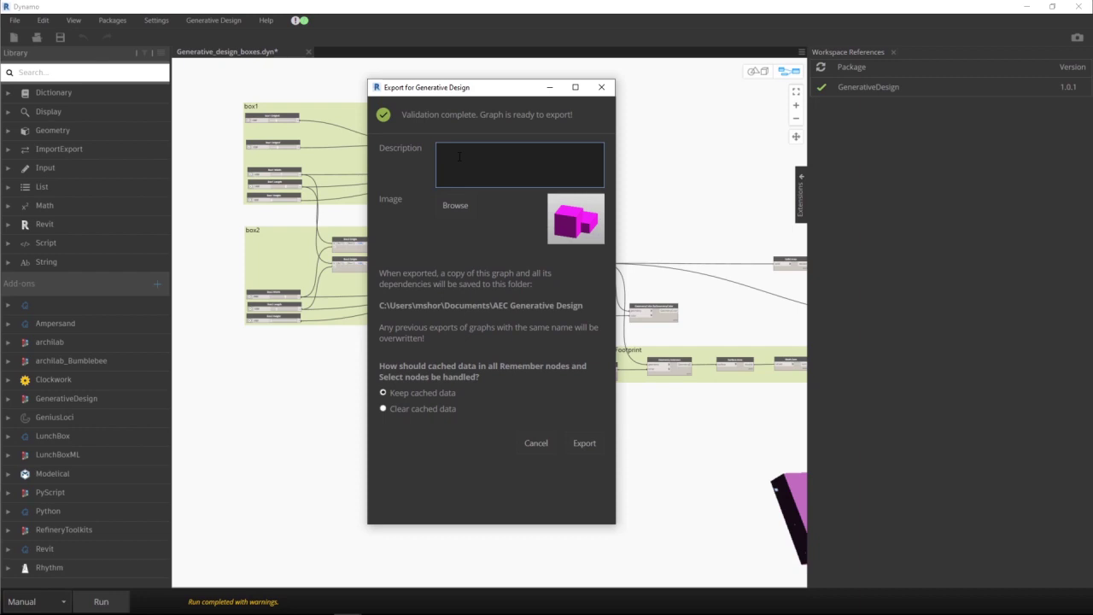
type("this is a test study")
left_click(439, 411)
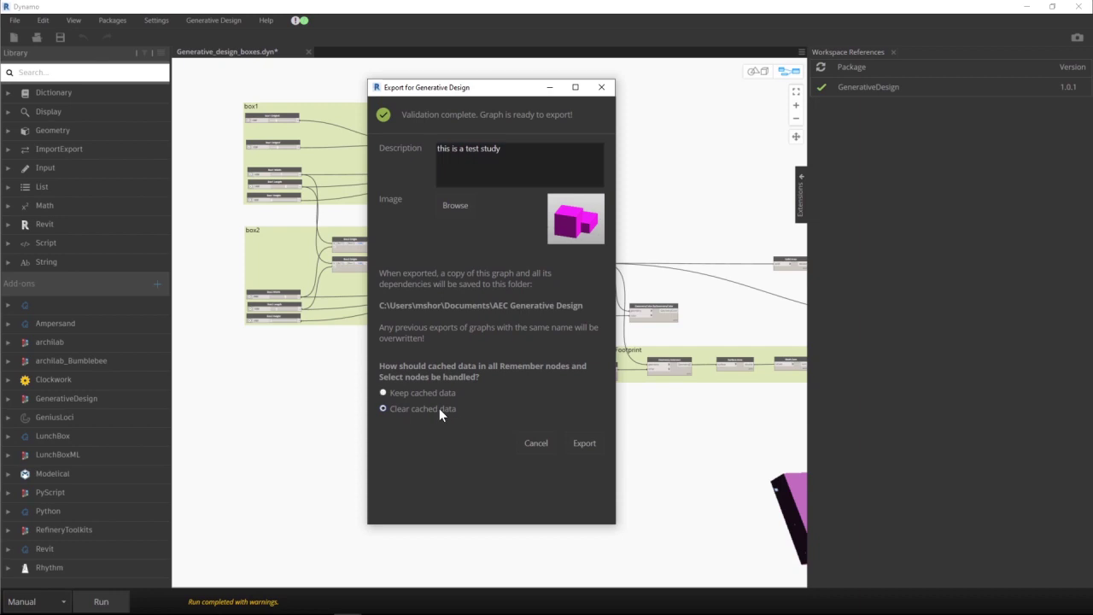
left_click(578, 446)
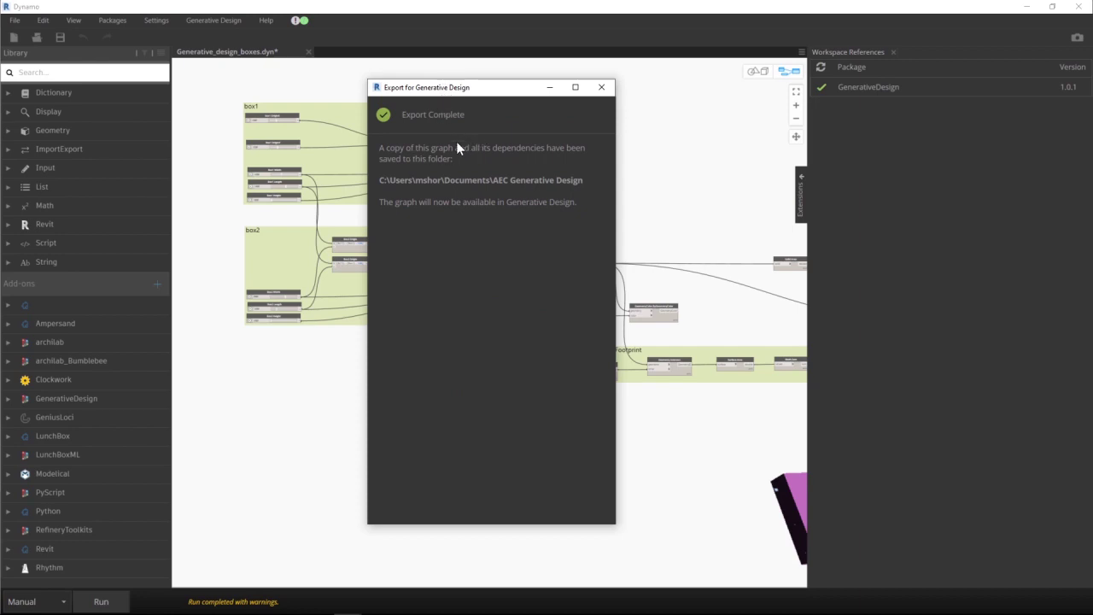
left_click(602, 88)
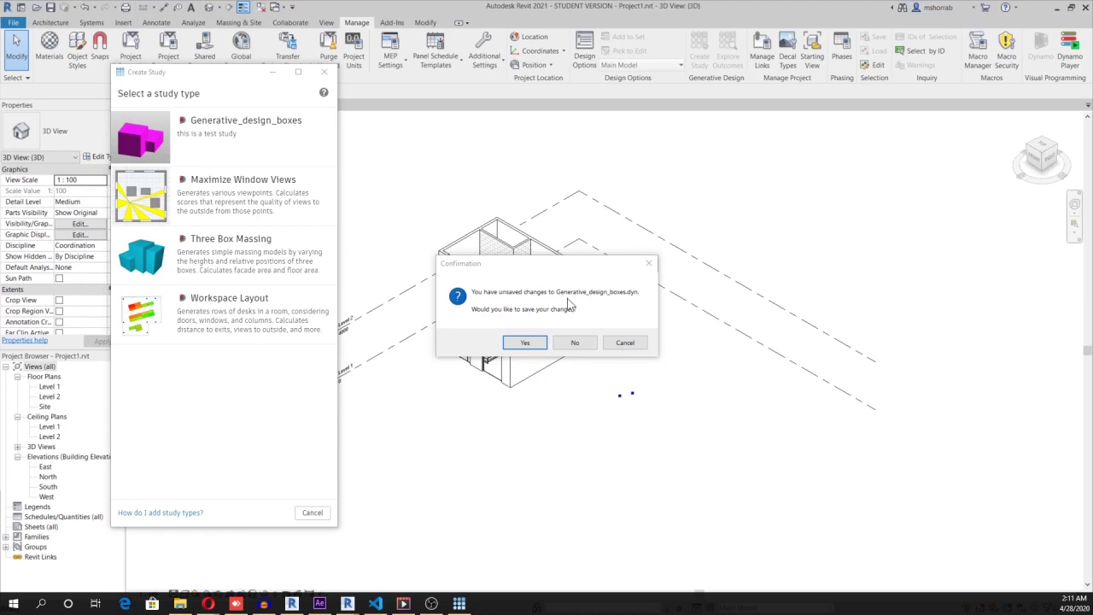
Step: Create a Generative_design_boxes study with Randomize method and seed 2, and generate the outcomes
left_click(525, 346)
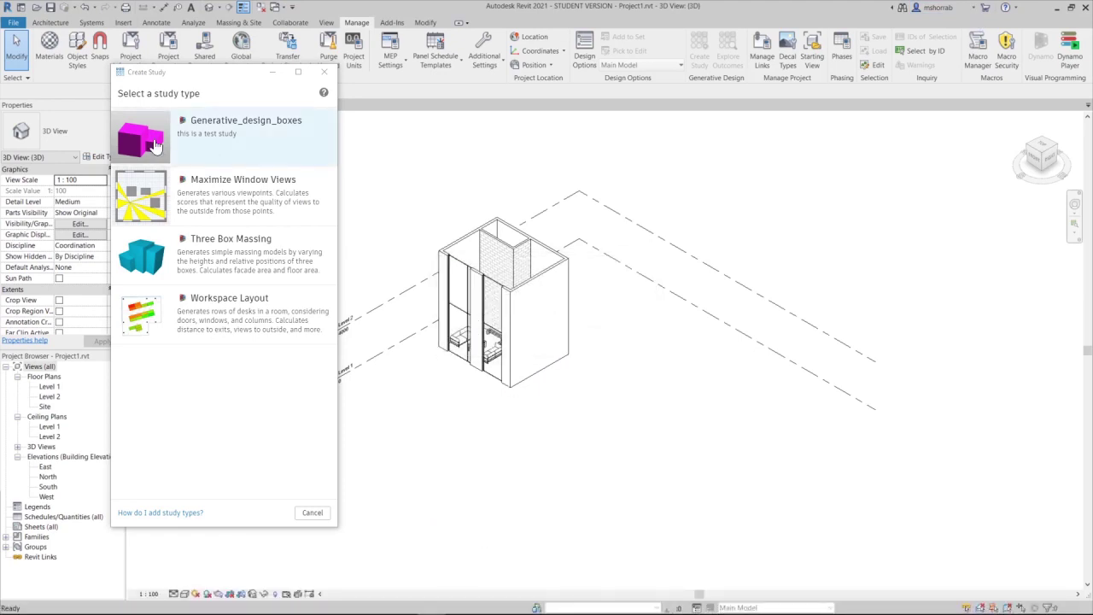
left_click(154, 147)
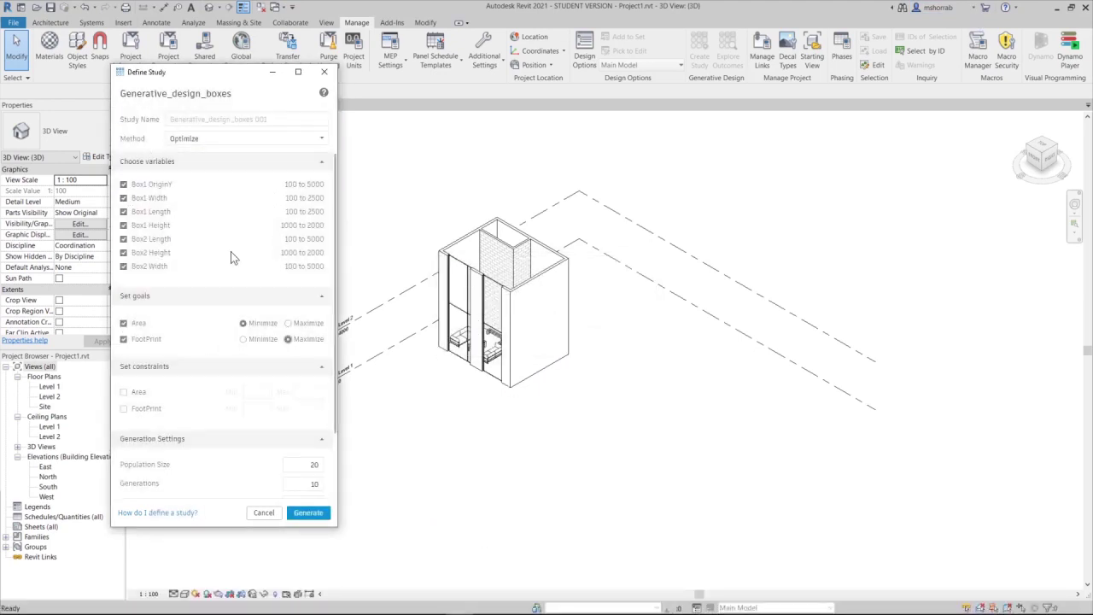
left_click(245, 138)
left_click(196, 155)
left_click(303, 322)
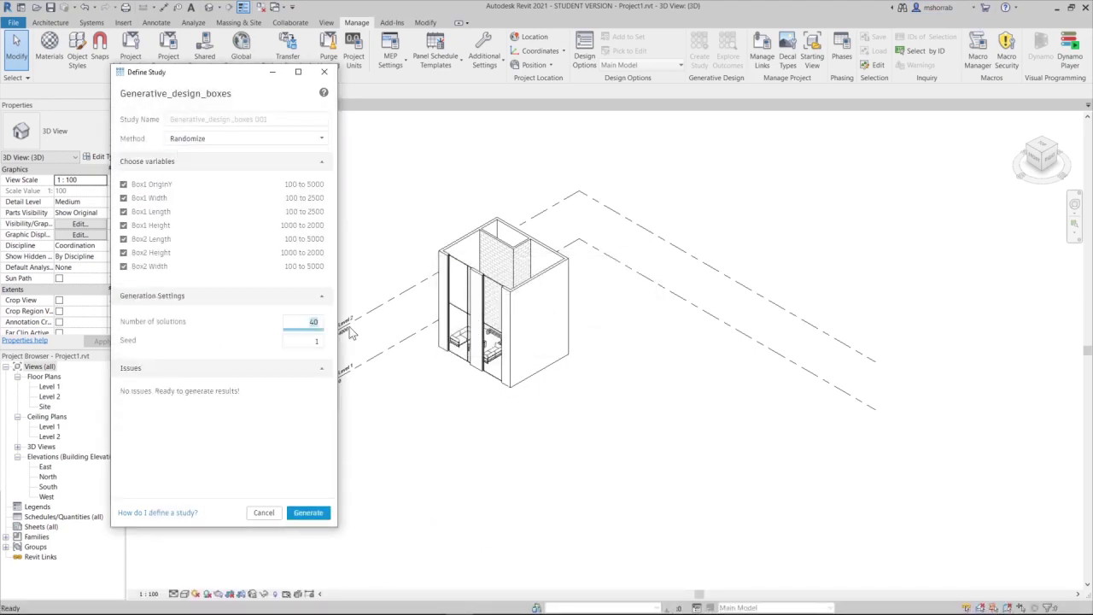
double_click(307, 342)
type("2")
left_click(309, 512)
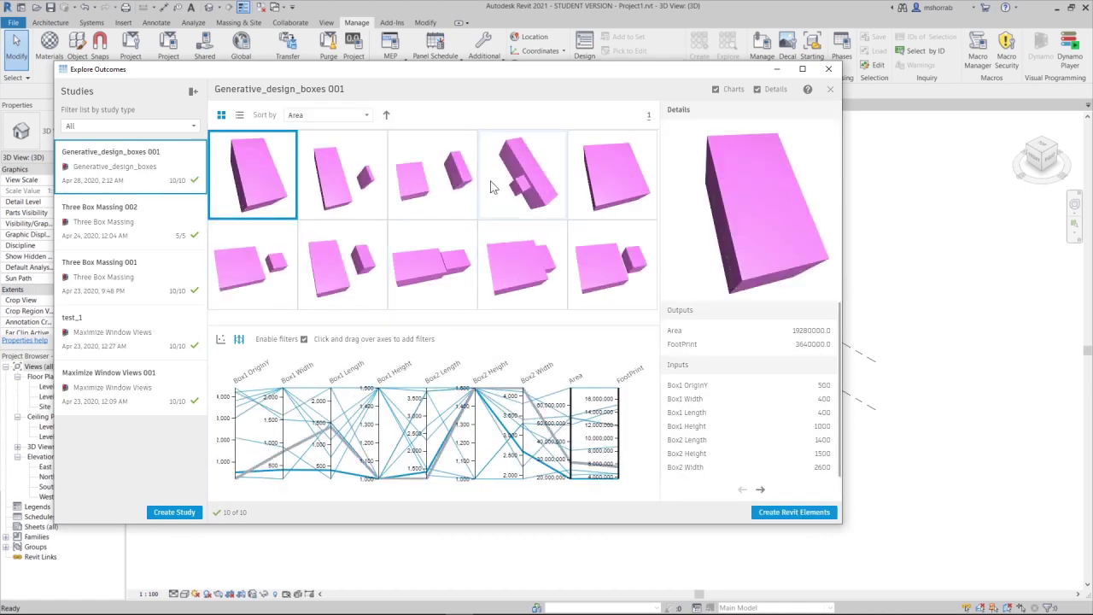
Step: Inspect the fourth and fifth outcomes, rotating the fourth outcome's 3D preview
left_click(493, 184)
left_click(611, 175)
left_click(519, 199)
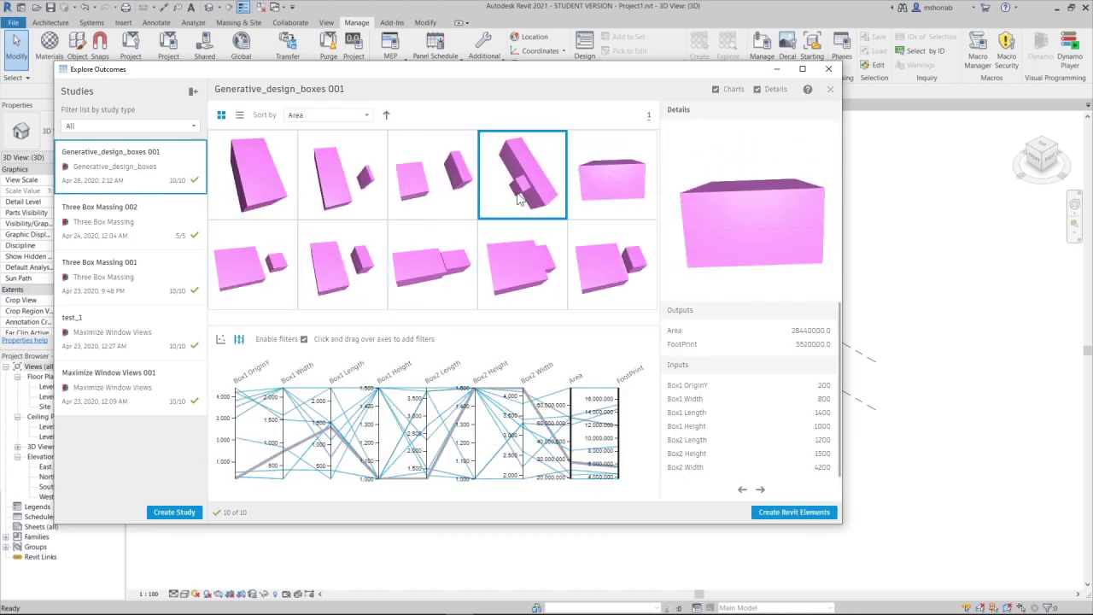
left_click_drag(756, 235, 775, 246)
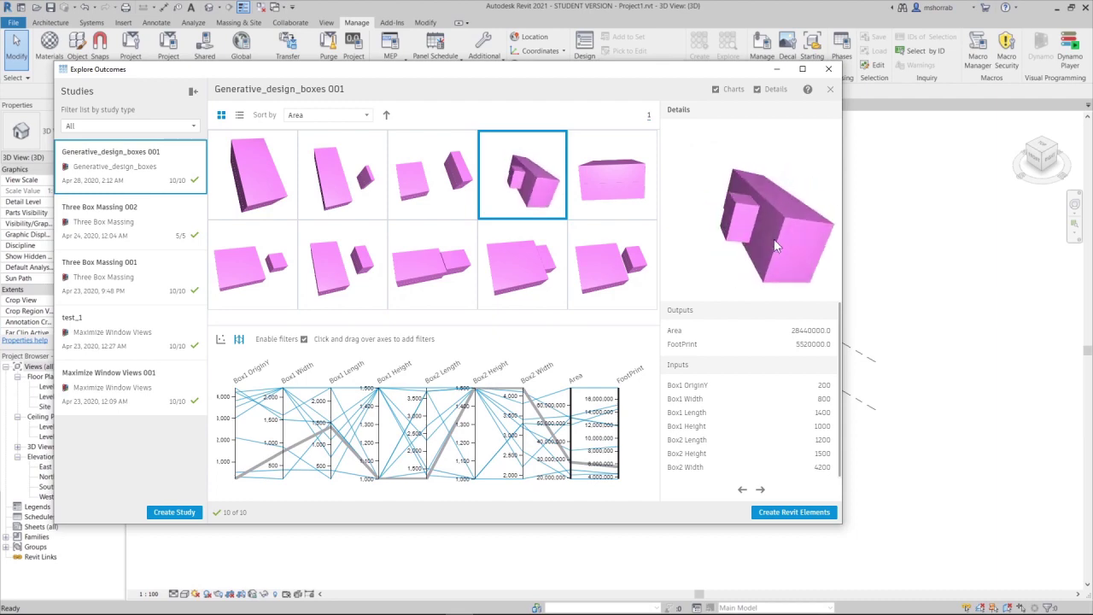